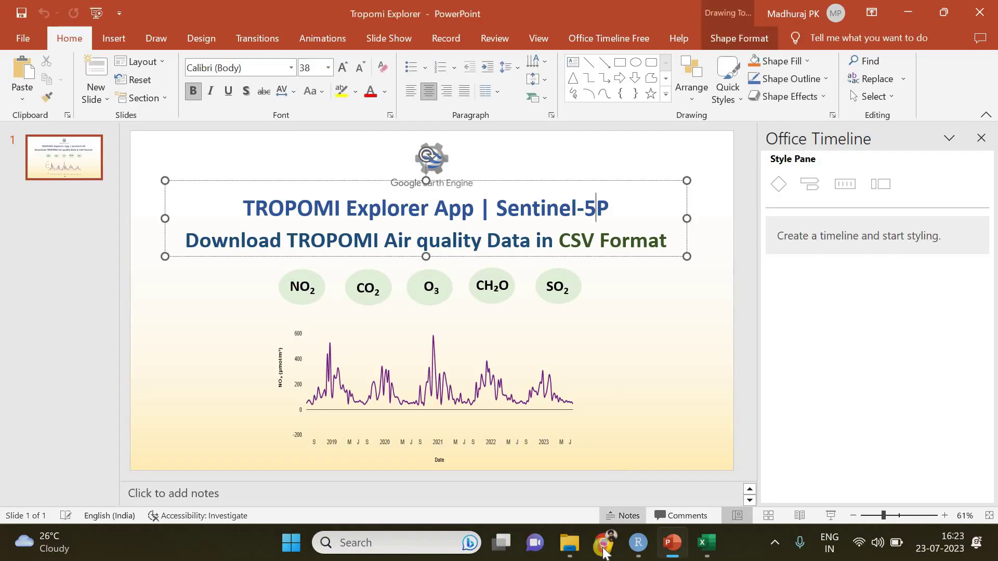
Go from the TROPOMI Explorer source gist to its author's profile of 64 gists and browse it
{"action": "mouse_move", "coordinate": [604, 543]}
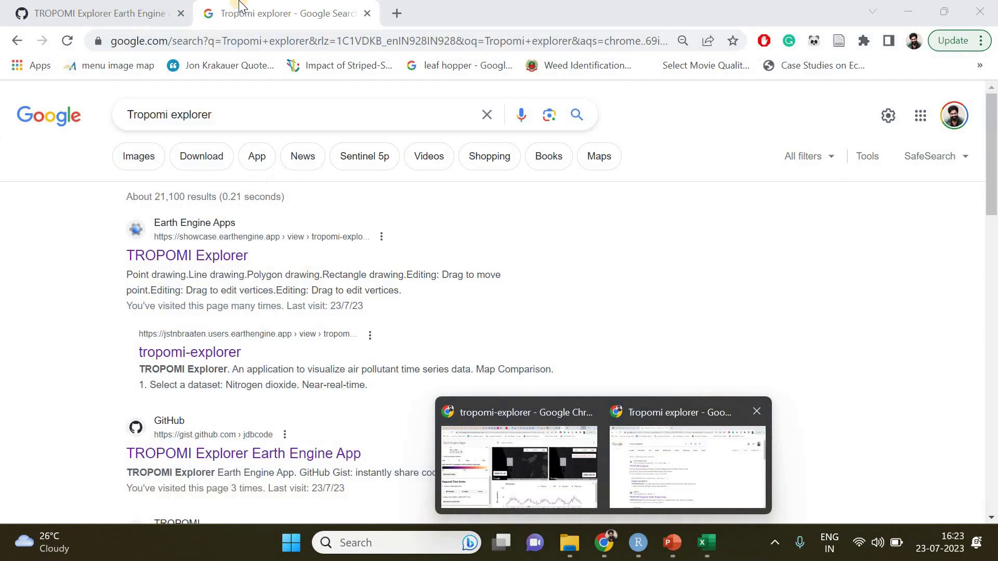
{"action": "left_click", "coordinate": [639, 468]}
{"action": "left_click", "coordinate": [64, 6]}
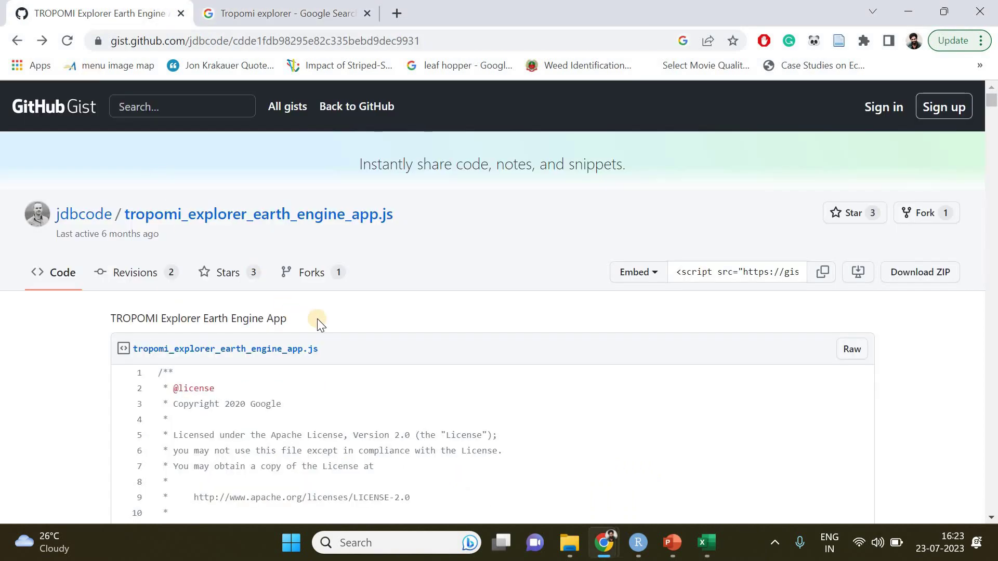
{"action": "mouse_move", "coordinate": [85, 214]}
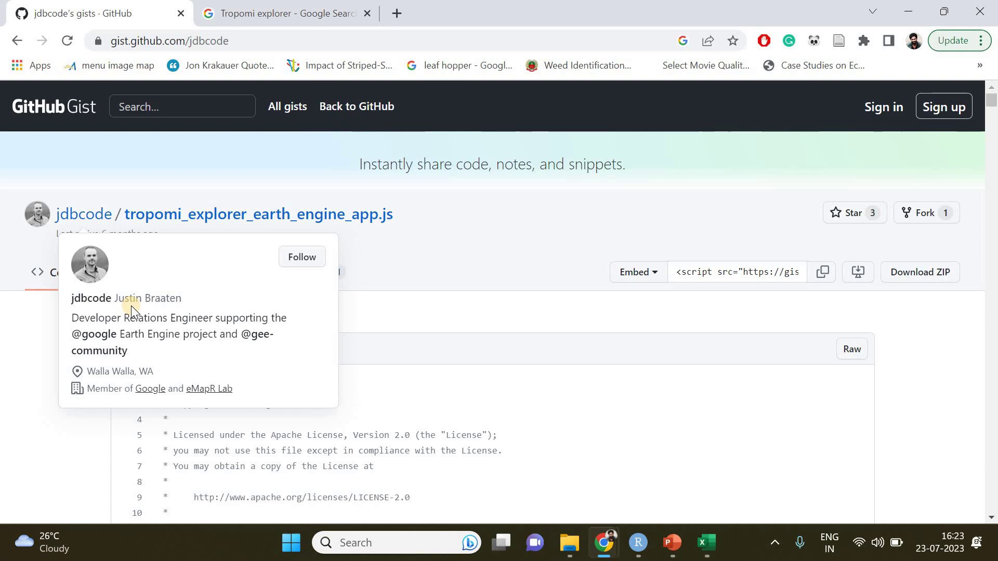
{"action": "scroll", "coordinate": [5, 347], "scroll_direction": "down", "scroll_amount": 3}
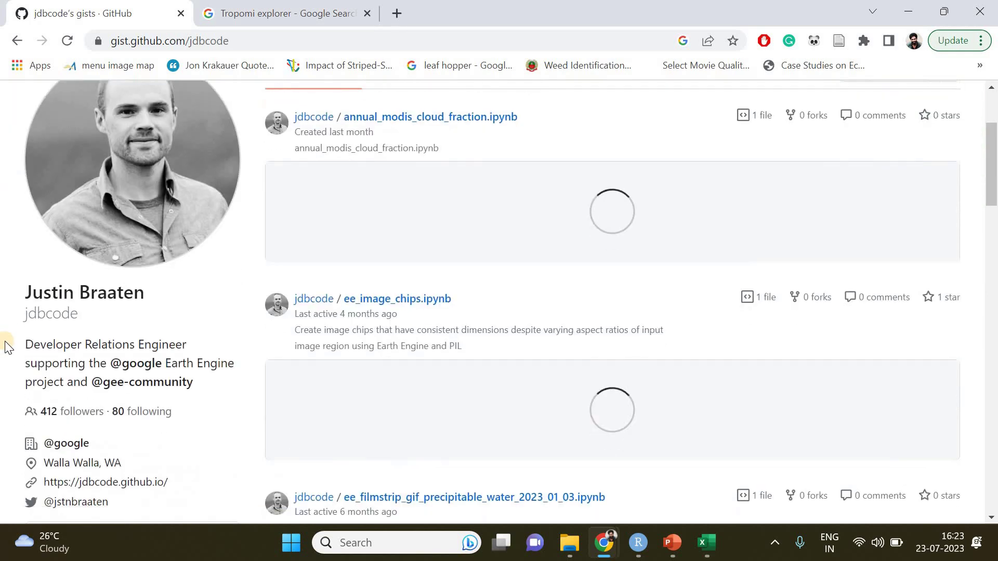
{"action": "scroll", "coordinate": [5, 347], "scroll_direction": "up", "scroll_amount": 1}
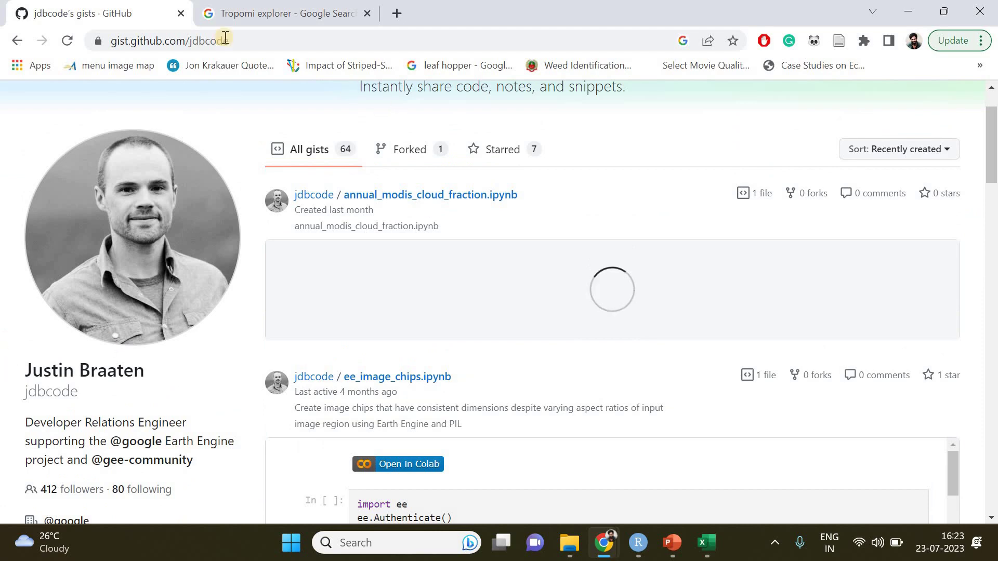
Reopen the TROPOMI Explorer showcase.earthengine.app result from the 'Tropomi explorer' Google search
{"action": "left_click", "coordinate": [274, 6]}
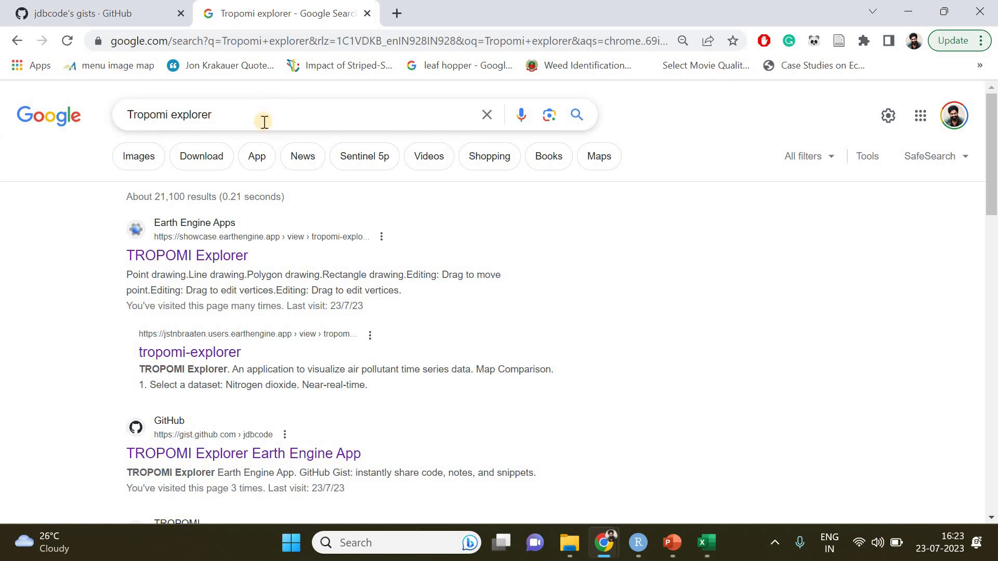
{"action": "left_click", "coordinate": [216, 261]}
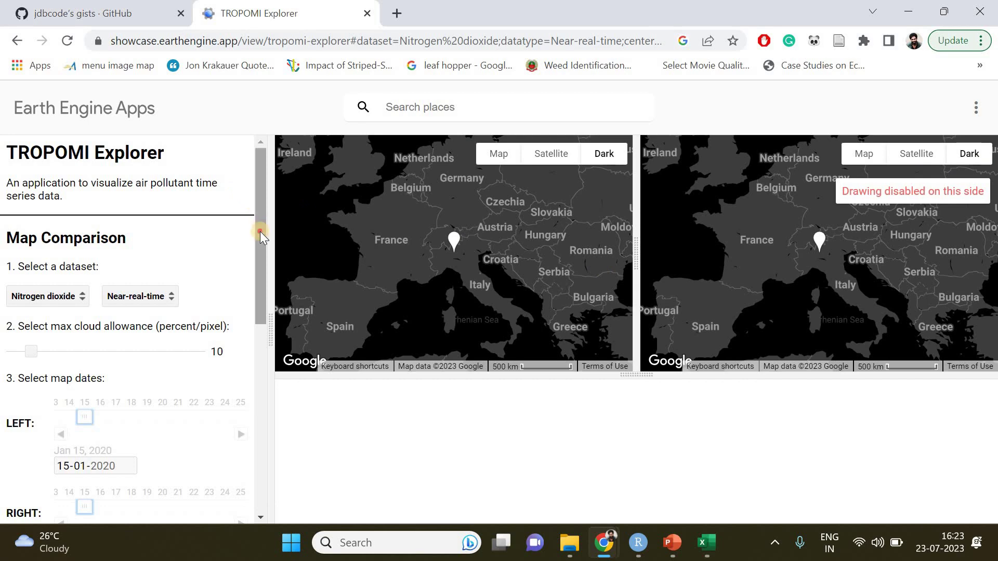
Choose Carbon monoxide in the '1. Select a dataset' dropdown, replacing Nitrogen dioxide
{"action": "scroll", "coordinate": [95, 245], "scroll_direction": "down", "scroll_amount": 1}
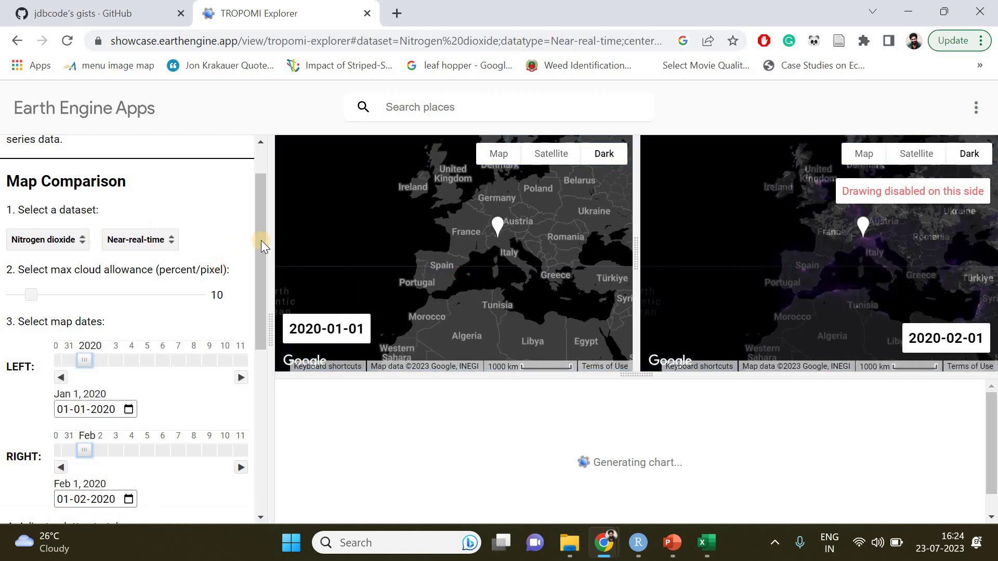
{"action": "scroll", "coordinate": [260, 245], "scroll_direction": "down", "scroll_amount": 1}
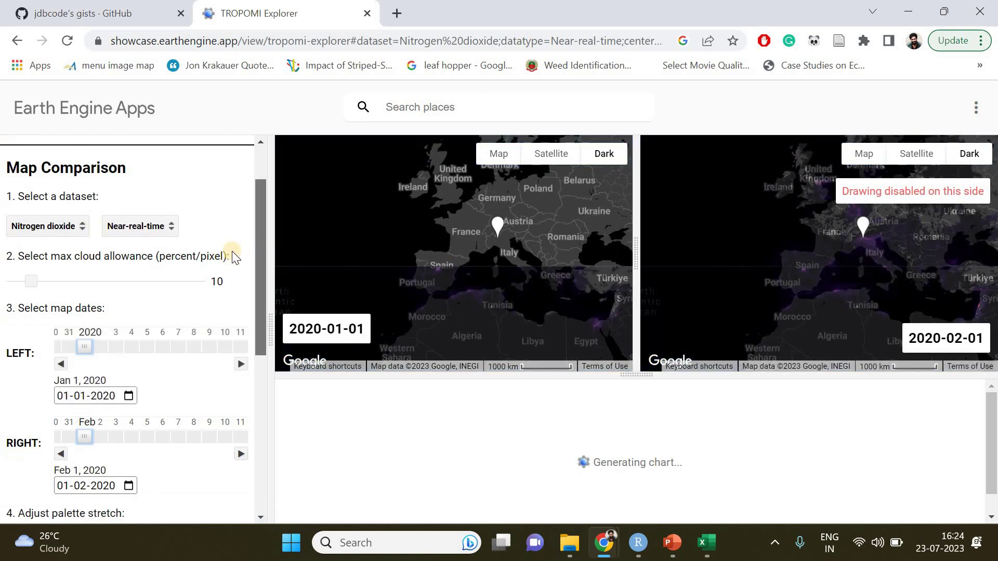
{"action": "left_click", "coordinate": [68, 221]}
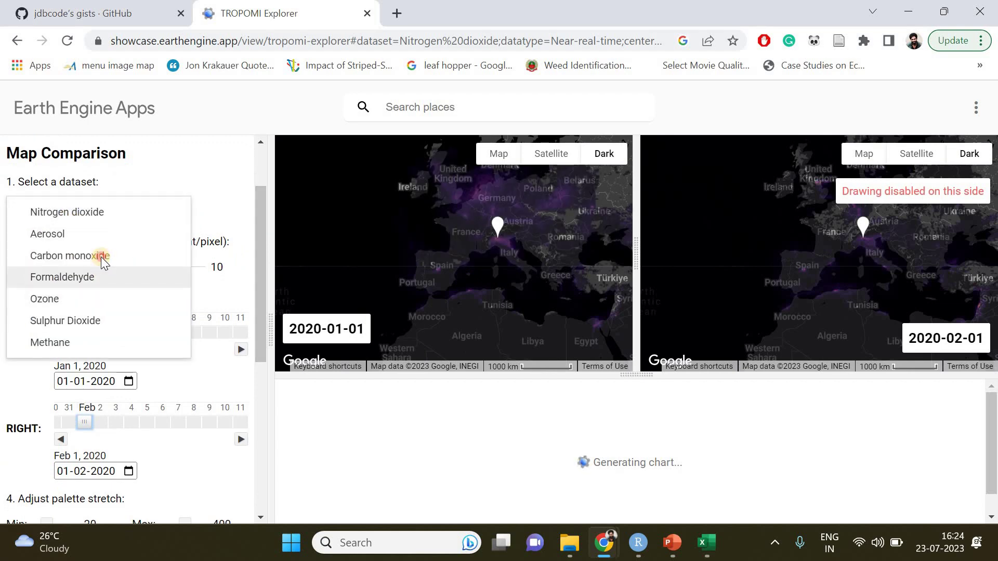
{"action": "key", "text": "Return"}
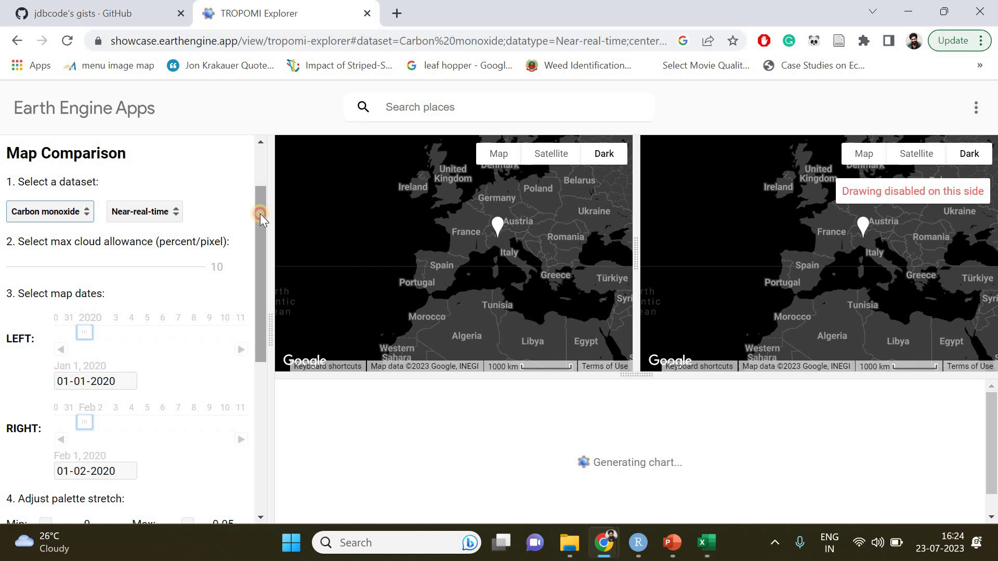
Set the left map date to 1 January 2021
{"action": "scroll", "coordinate": [251, 245], "scroll_direction": "down", "scroll_amount": 1}
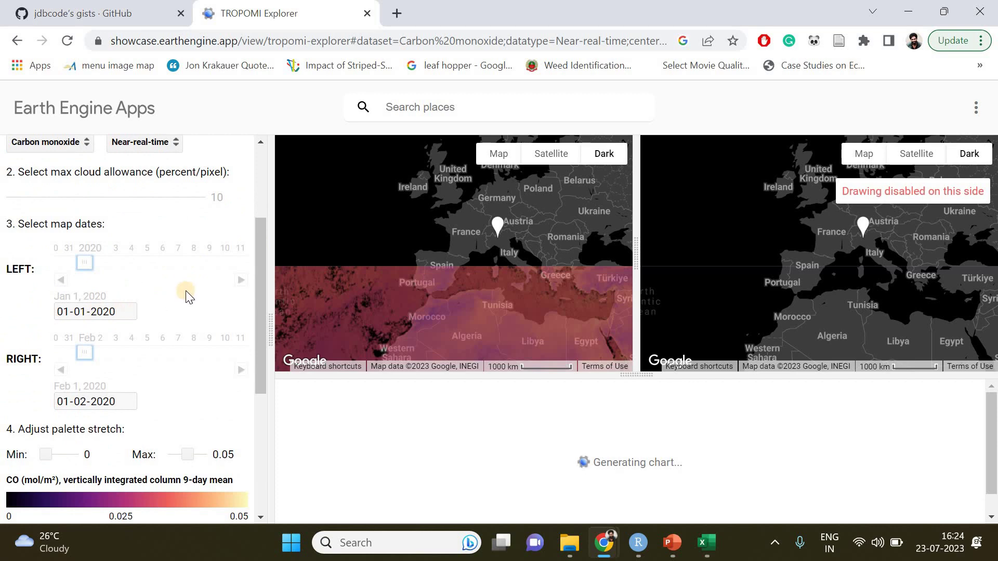
{"action": "left_click", "coordinate": [127, 313]}
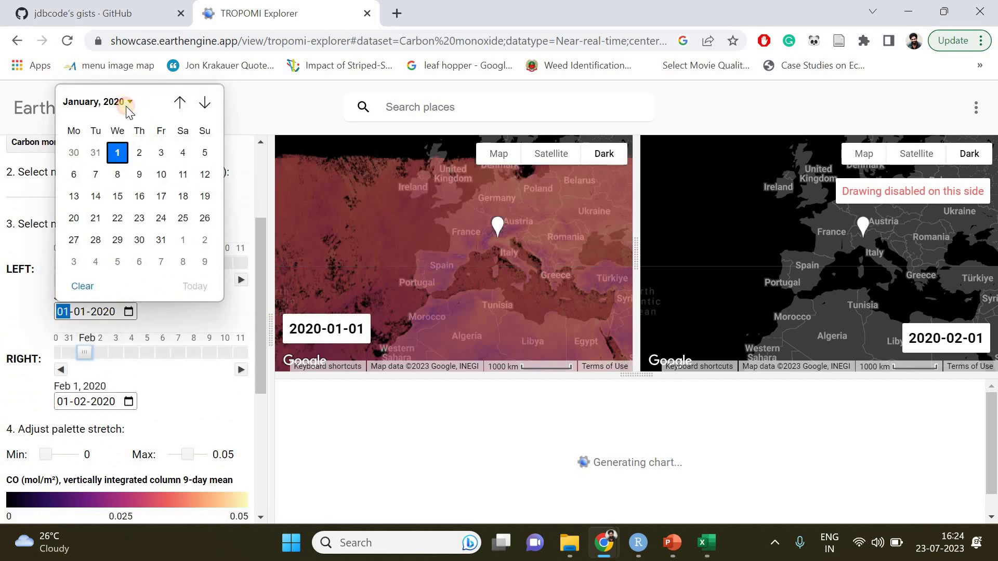
{"action": "left_click", "coordinate": [128, 107]}
{"action": "left_click", "coordinate": [97, 243]}
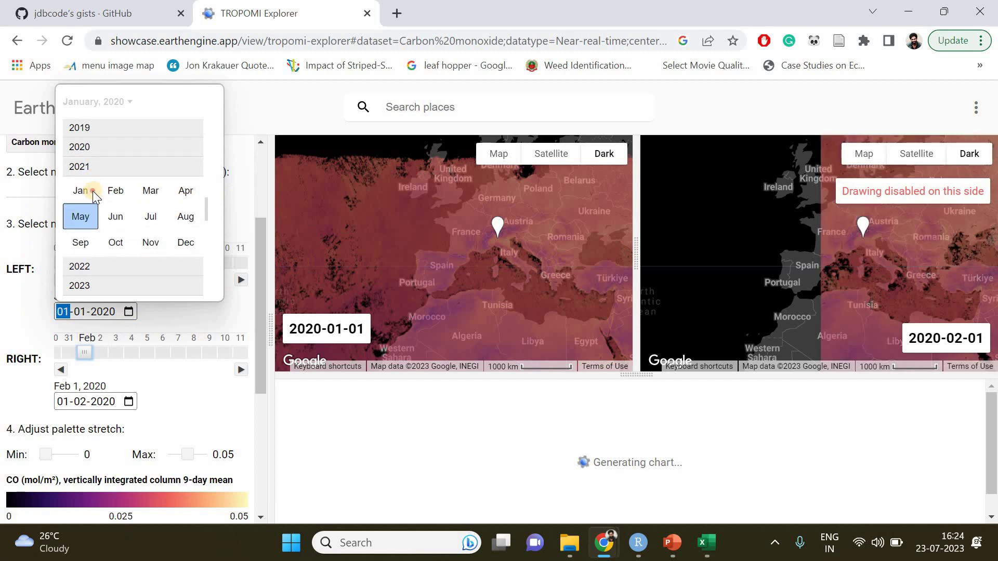
{"action": "left_click", "coordinate": [93, 191]}
{"action": "left_click", "coordinate": [162, 155]}
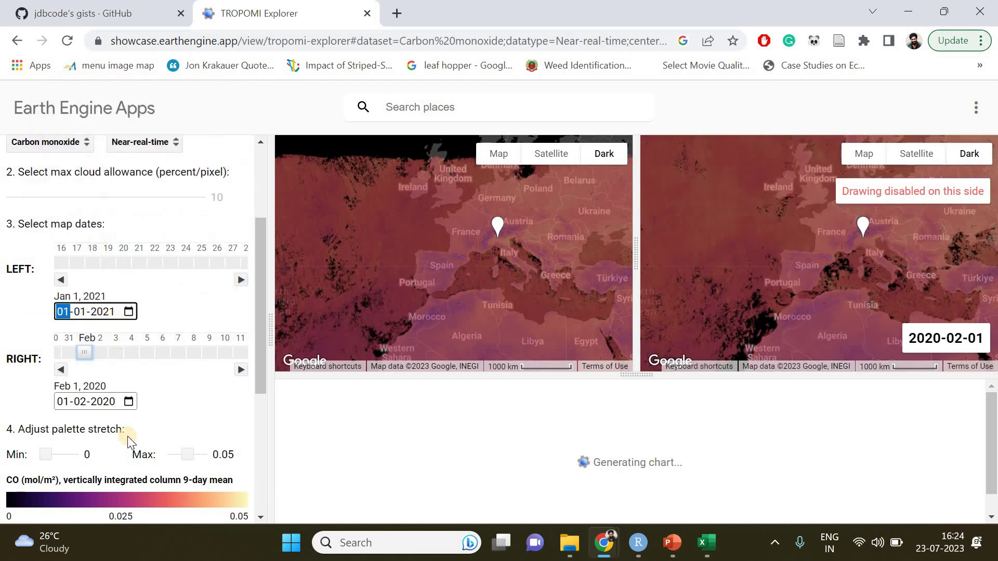
Set the right map date to 30 April 2021
{"action": "left_click", "coordinate": [128, 402]}
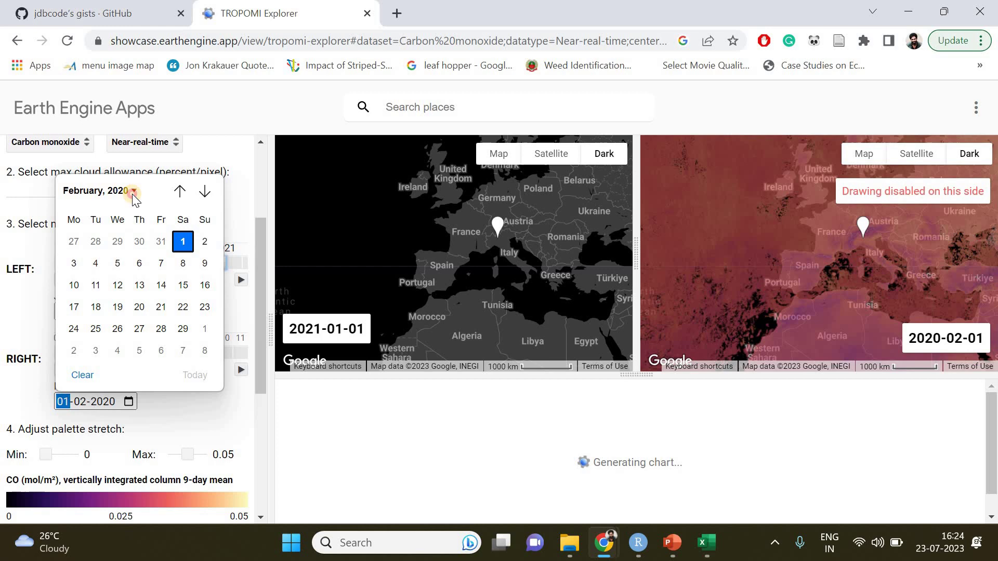
{"action": "left_click", "coordinate": [132, 194]}
{"action": "left_click", "coordinate": [130, 401]}
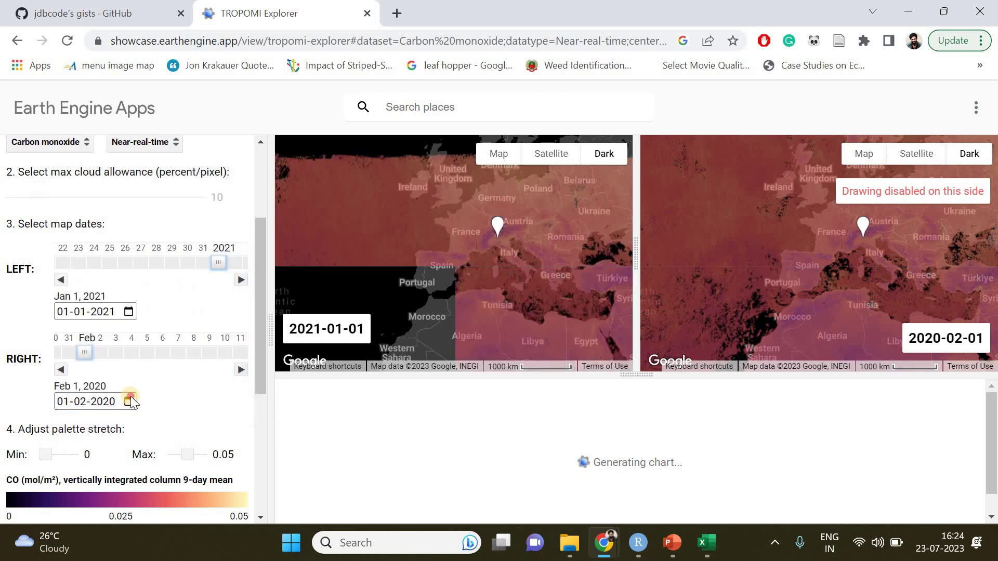
{"action": "left_click", "coordinate": [132, 190]}
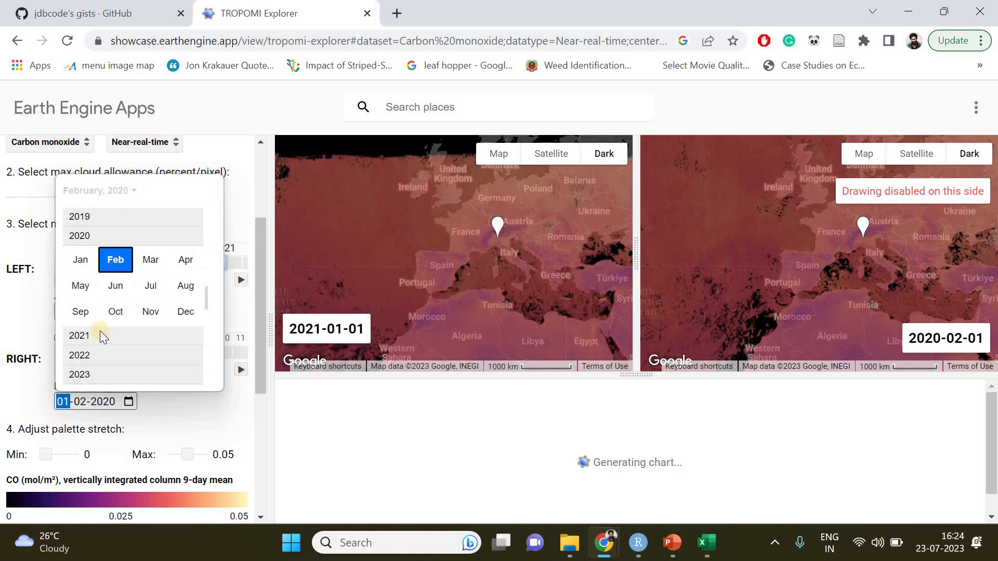
{"action": "left_click", "coordinate": [98, 335]}
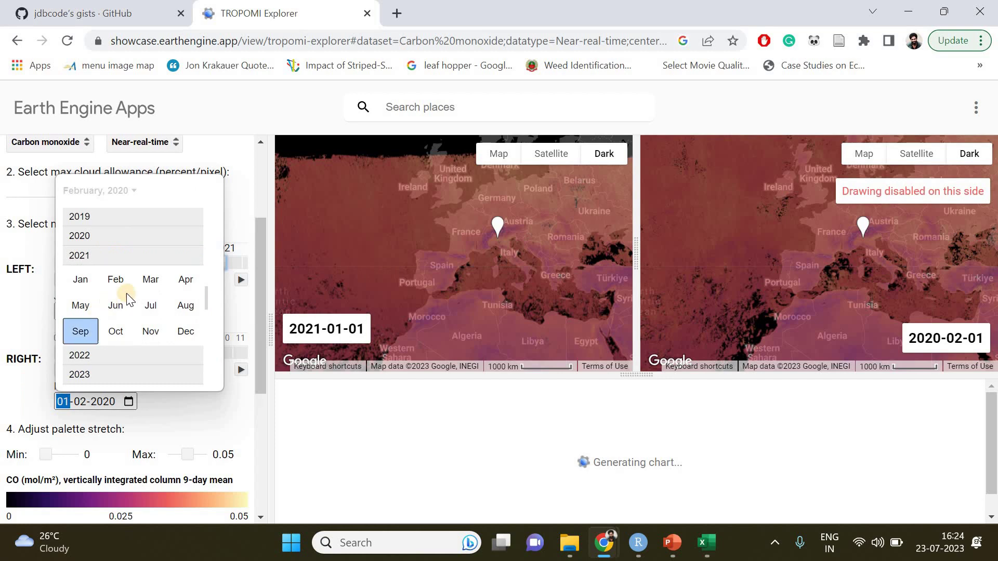
{"action": "left_click", "coordinate": [186, 282]}
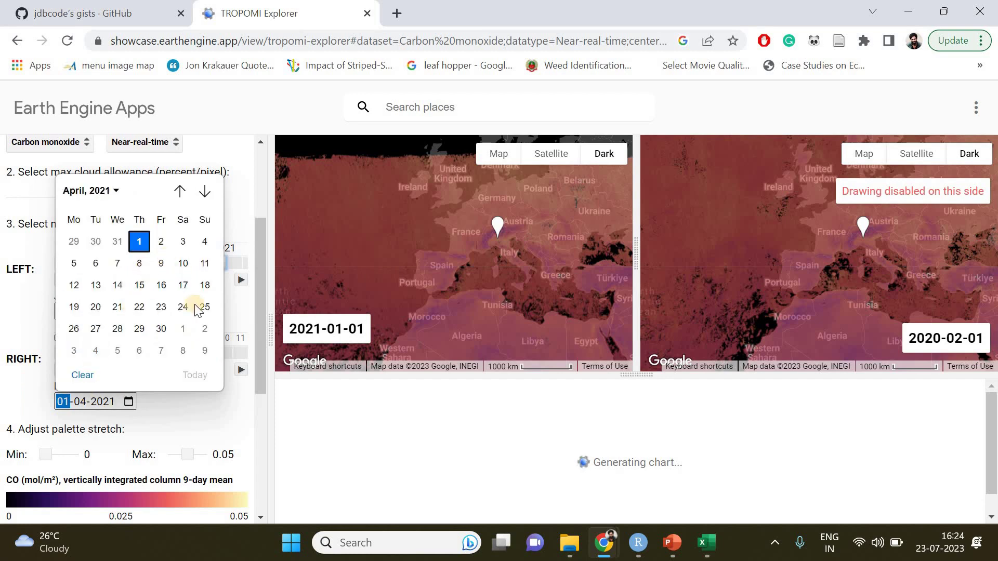
{"action": "left_click", "coordinate": [161, 328]}
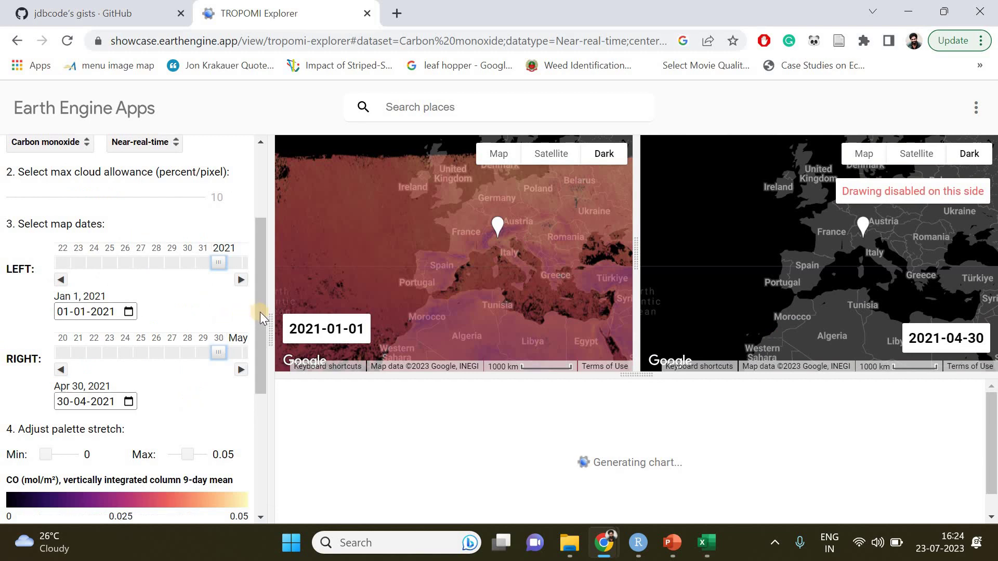
Scroll the left panel down to Regional Time Series and let the CO median/IQR chart load
{"action": "left_click_drag", "start_coordinate": [260, 312], "coordinate": [263, 397]}
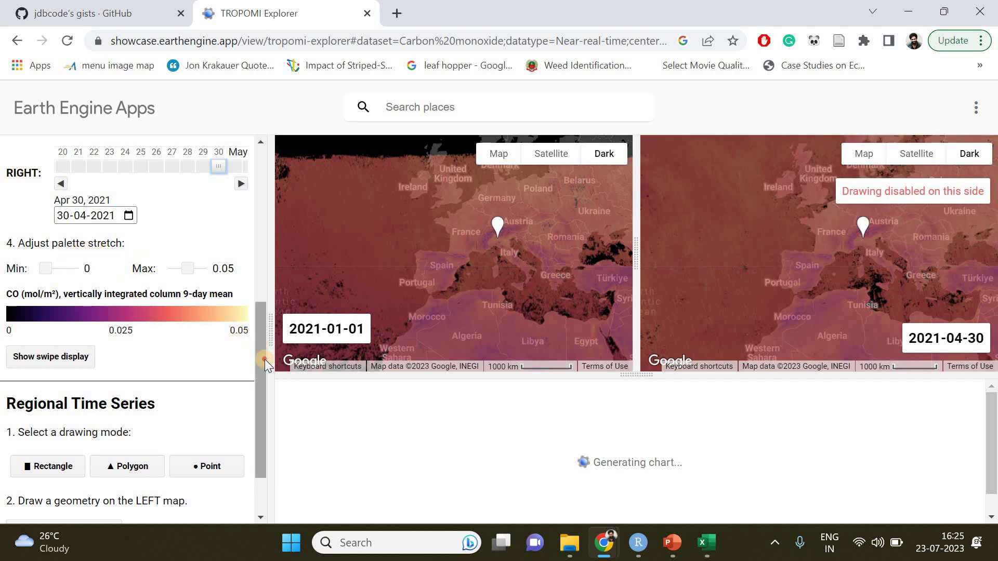
{"action": "scroll", "coordinate": [264, 360], "scroll_direction": "down", "scroll_amount": 1}
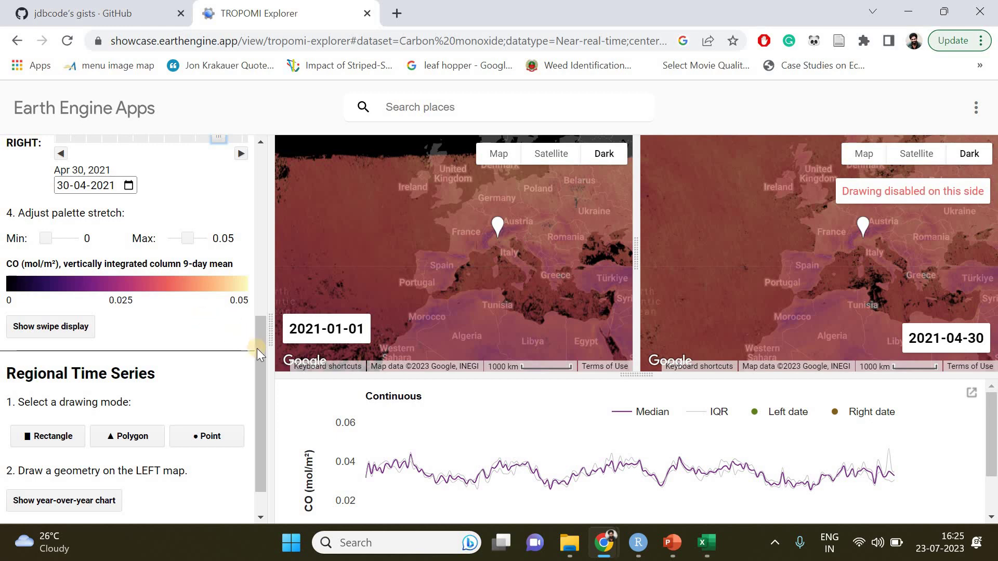
Pan east to India and zoom both maps to Kochi–Ernakulam at the 10 km scale
{"action": "left_click_drag", "start_coordinate": [264, 366], "coordinate": [265, 391]}
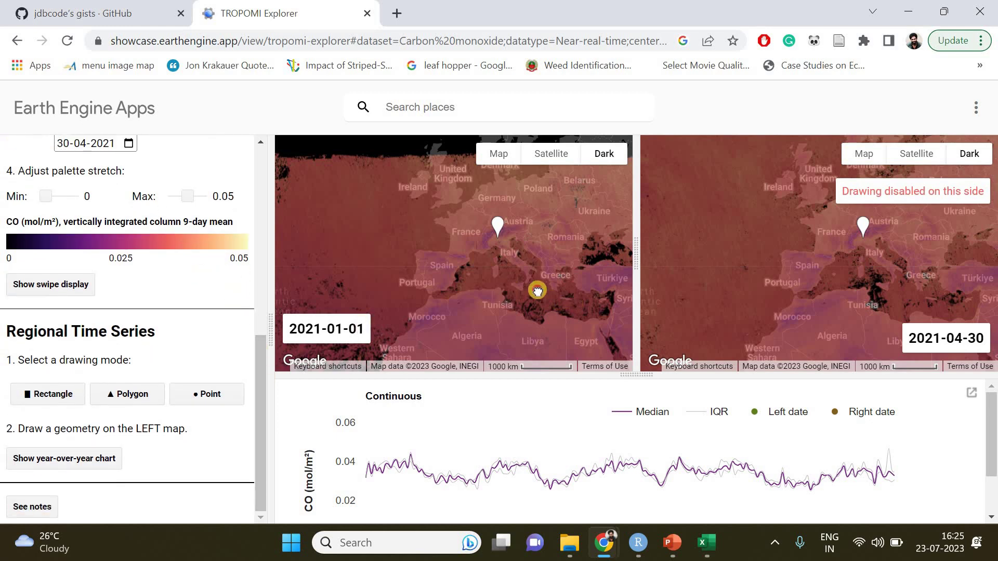
{"action": "left_click_drag", "start_coordinate": [534, 290], "coordinate": [408, 232]}
{"action": "left_click_drag", "start_coordinate": [550, 311], "coordinate": [477, 285]}
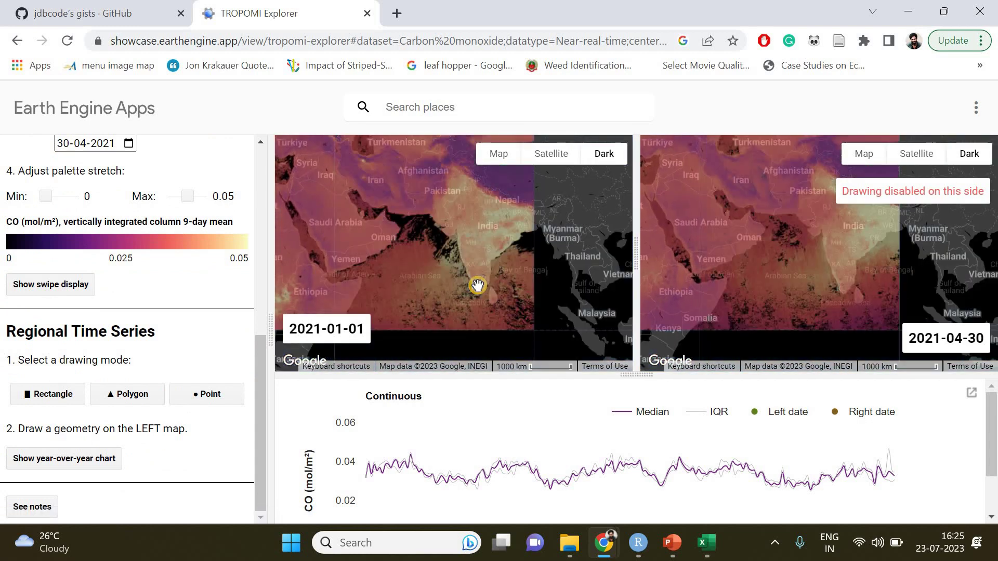
{"action": "scroll", "coordinate": [477, 284], "scroll_direction": "up", "scroll_amount": 5}
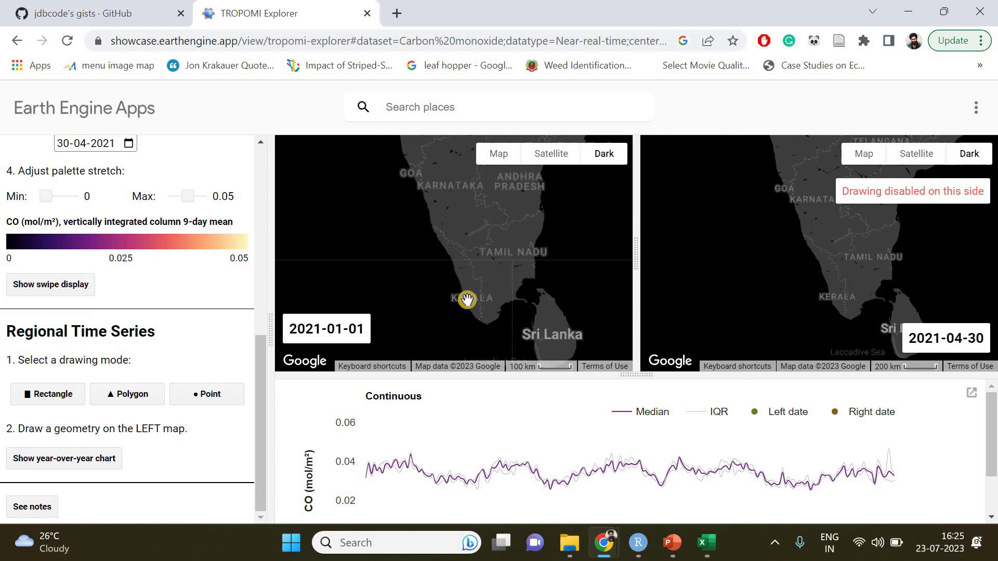
{"action": "scroll", "coordinate": [452, 300], "scroll_direction": "up", "scroll_amount": 2}
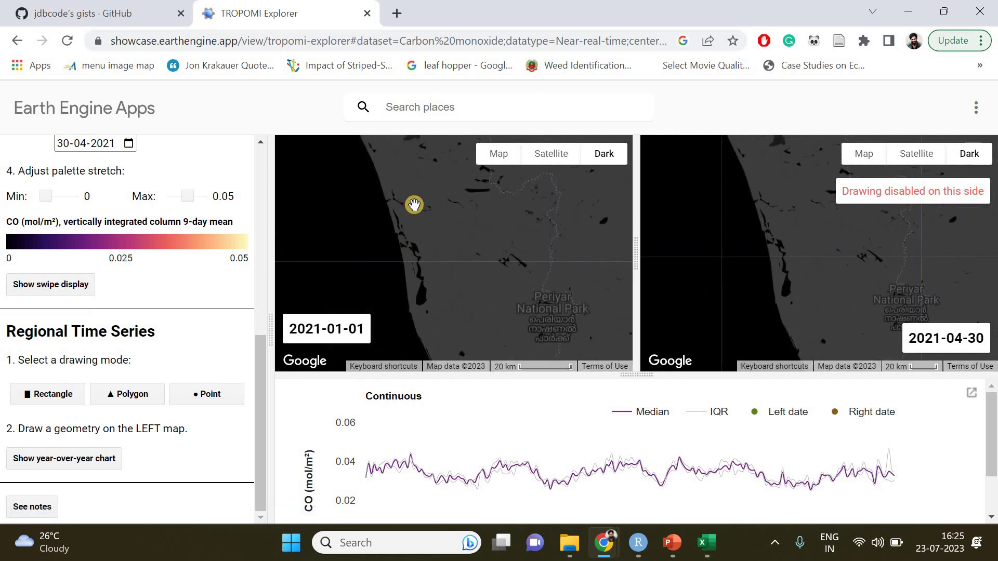
{"action": "scroll", "coordinate": [427, 278], "scroll_direction": "up", "scroll_amount": 1}
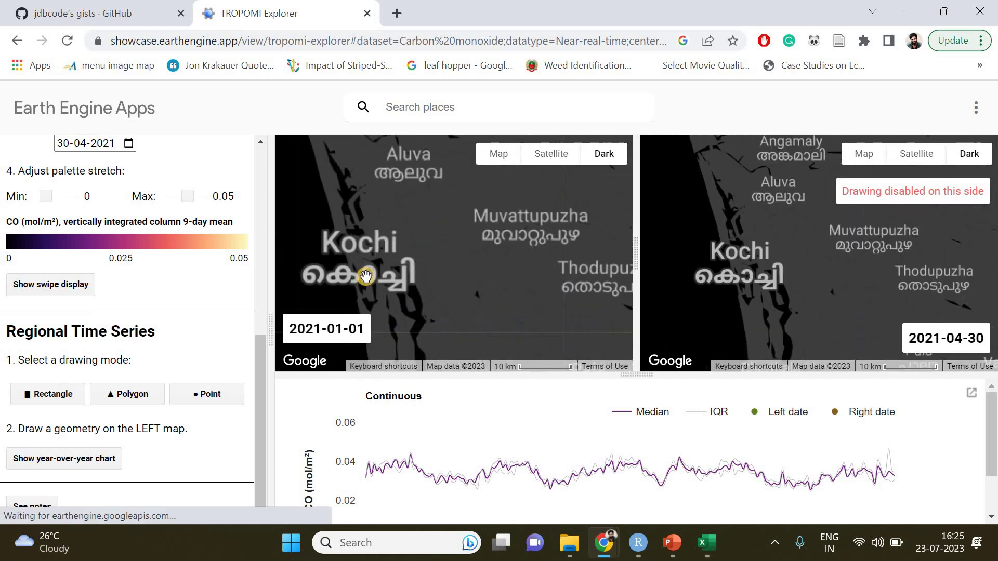
{"action": "left_click", "coordinate": [43, 401]}
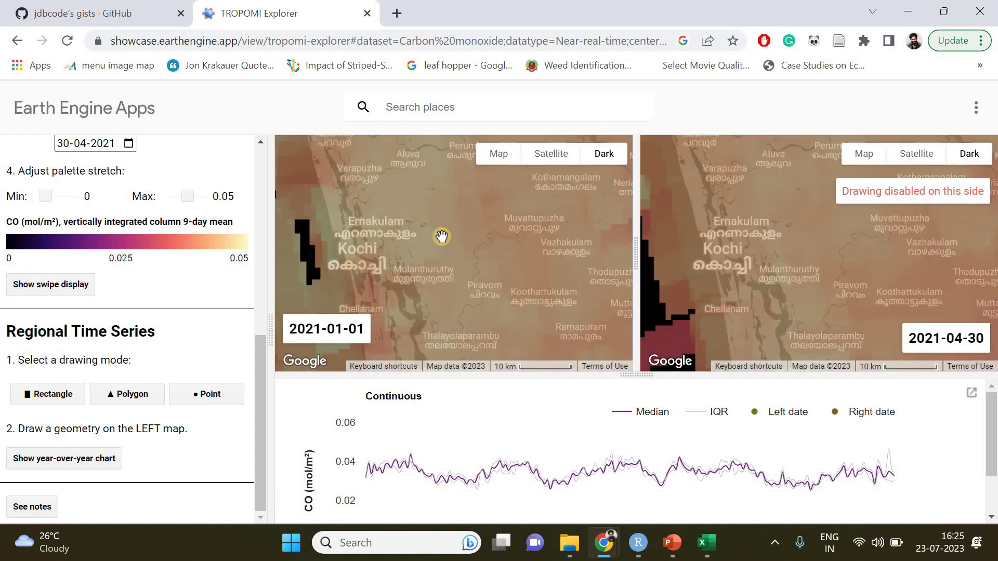
Draw a rectangle over Kochi and Ernakulam and enlarge the chart to its full 2019–2023 axis
{"action": "left_click", "coordinate": [30, 405]}
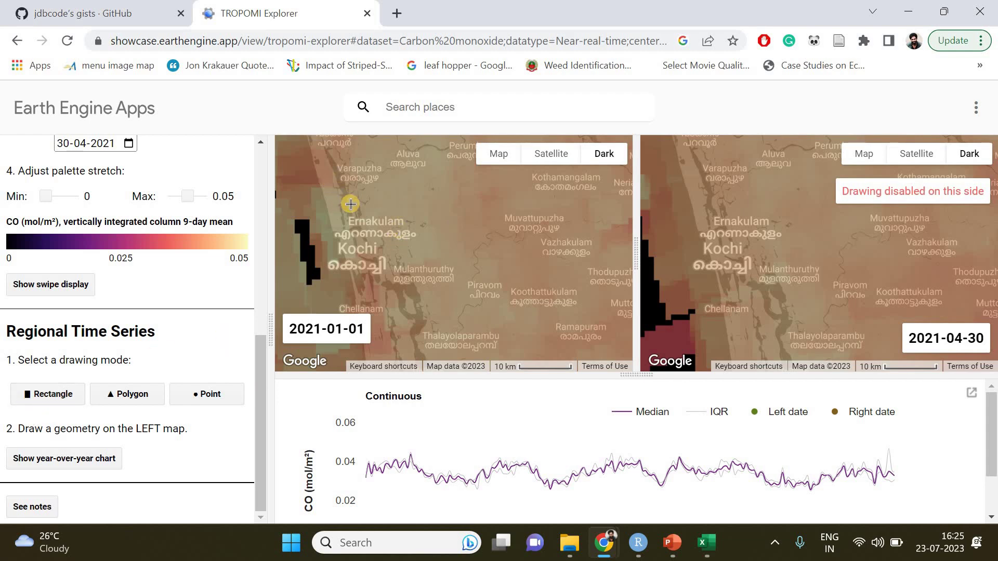
{"action": "left_click_drag", "start_coordinate": [348, 203], "coordinate": [463, 300]}
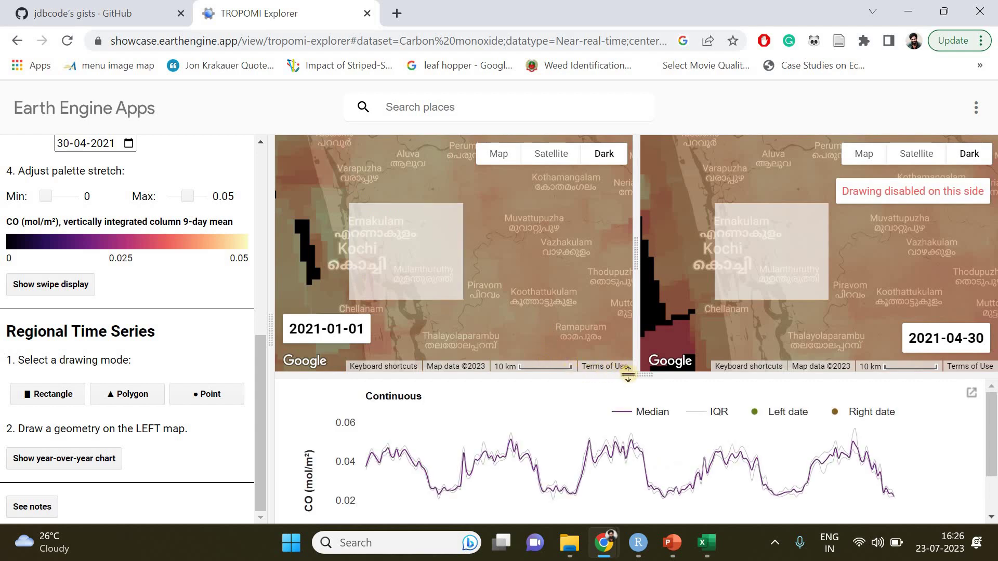
{"action": "left_click_drag", "start_coordinate": [627, 373], "coordinate": [611, 311]}
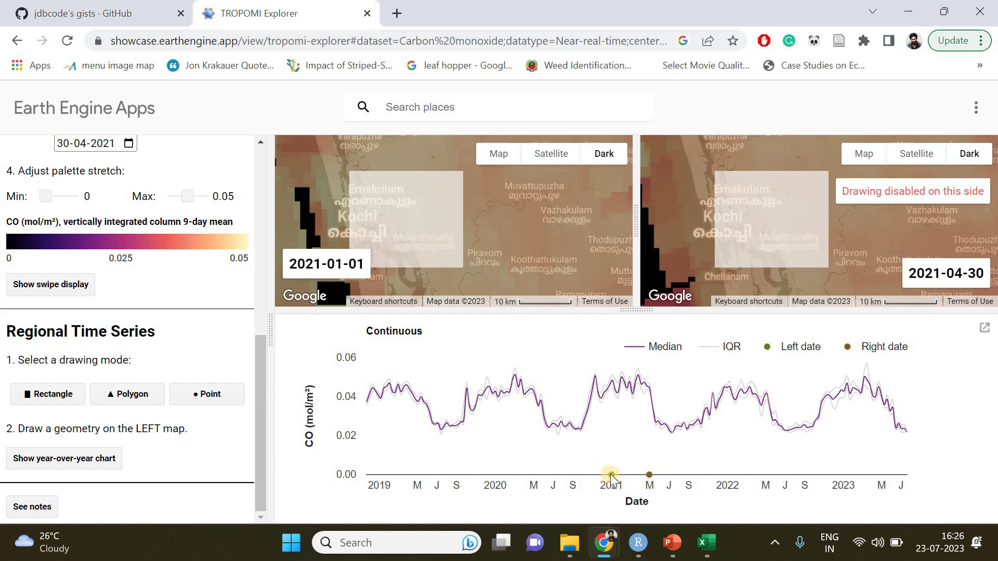
{"action": "mouse_move", "coordinate": [611, 475]}
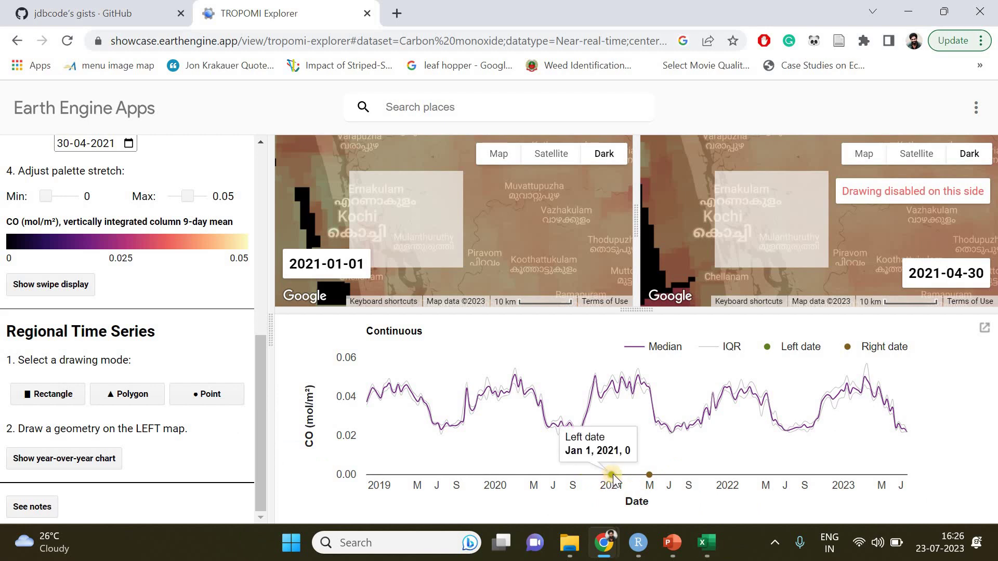
{"action": "mouse_move", "coordinate": [649, 475]}
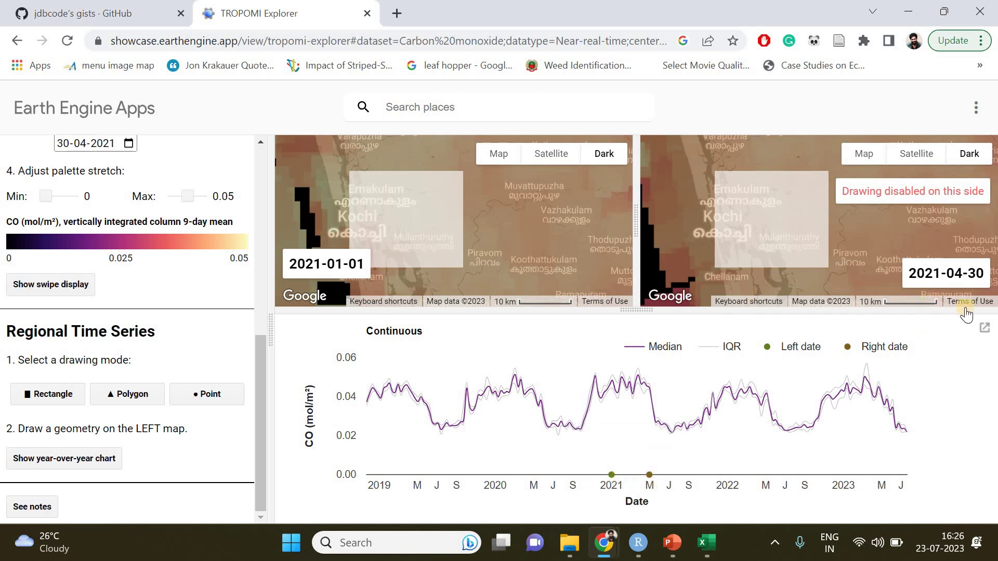
Pop out the Kochi CO chart, discard the old ee-chart (6) workbook, and download the CSV
{"action": "left_click", "coordinate": [984, 328]}
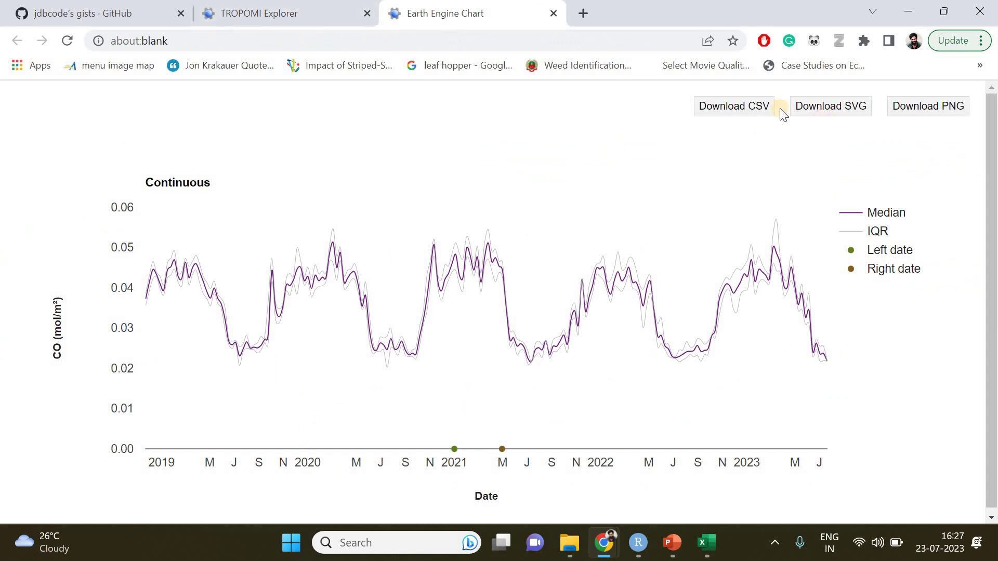
{"action": "left_click", "coordinate": [747, 115]}
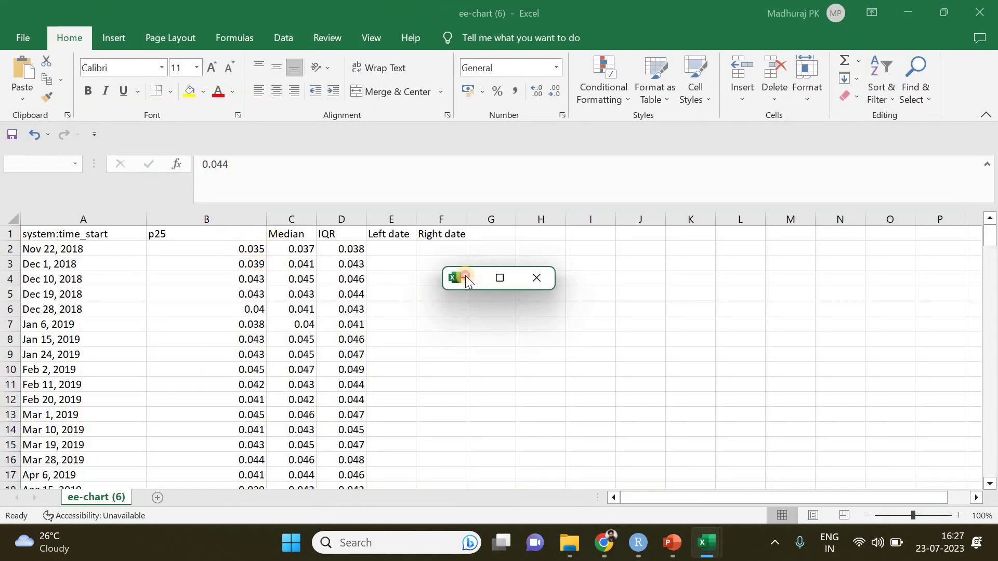
{"action": "left_click", "coordinate": [979, 11]}
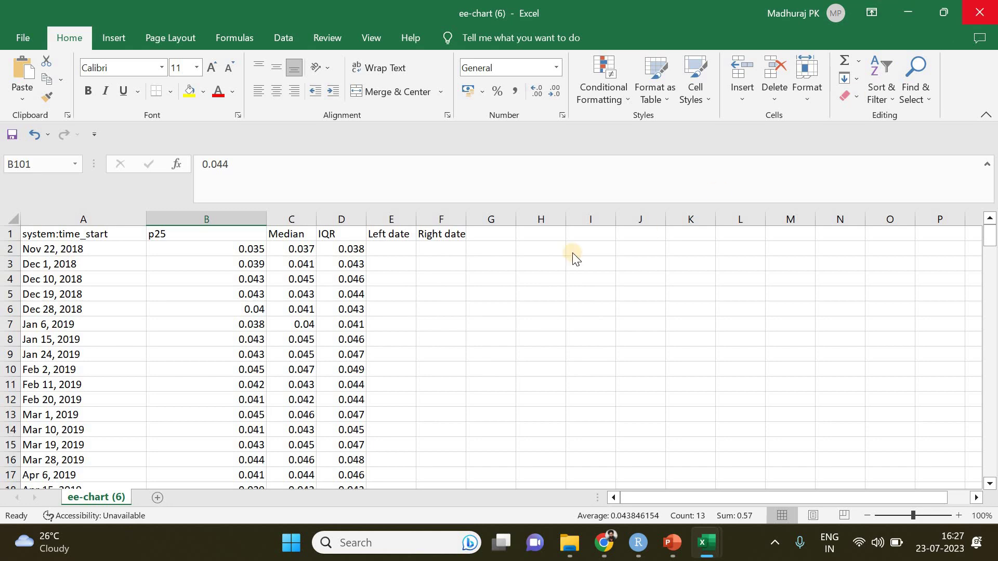
{"action": "left_click", "coordinate": [527, 288]}
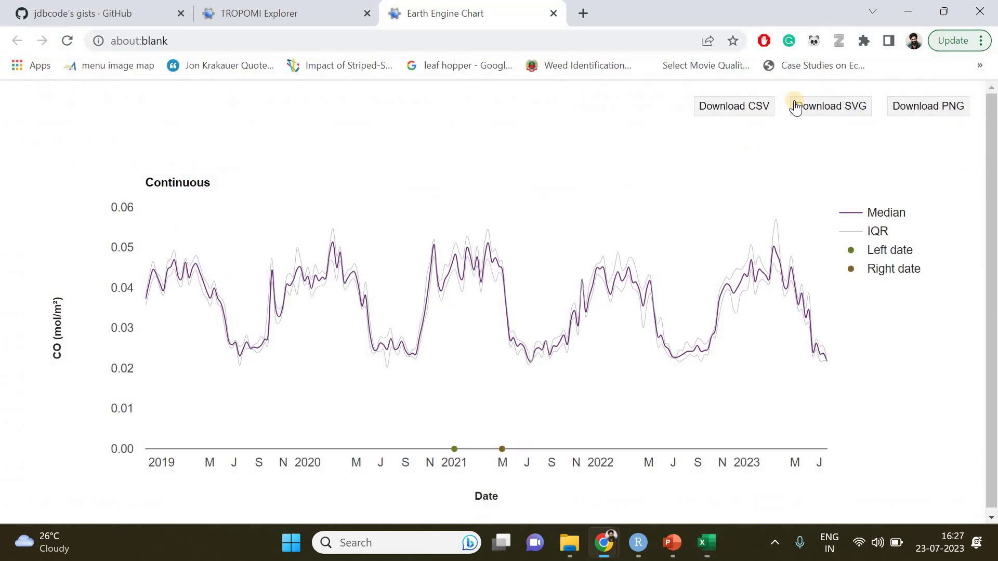
{"action": "left_click", "coordinate": [731, 109]}
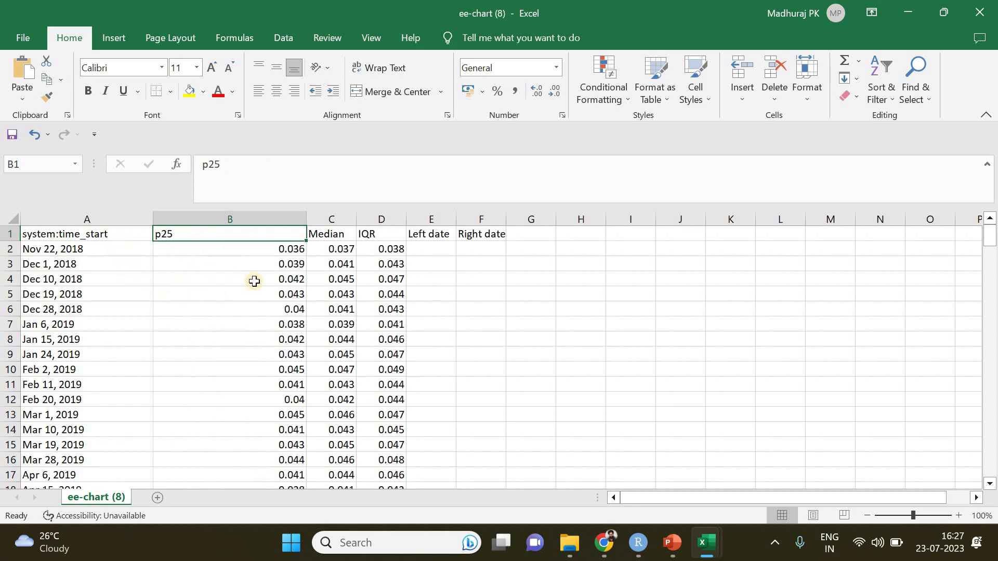
Scroll ee-chart (8) down to row 88, the Jan 1, 2021 row marked 0 under Left date
{"action": "scroll", "coordinate": [256, 279], "scroll_direction": "down", "scroll_amount": 4}
{"action": "scroll", "coordinate": [265, 269], "scroll_direction": "down", "scroll_amount": 13}
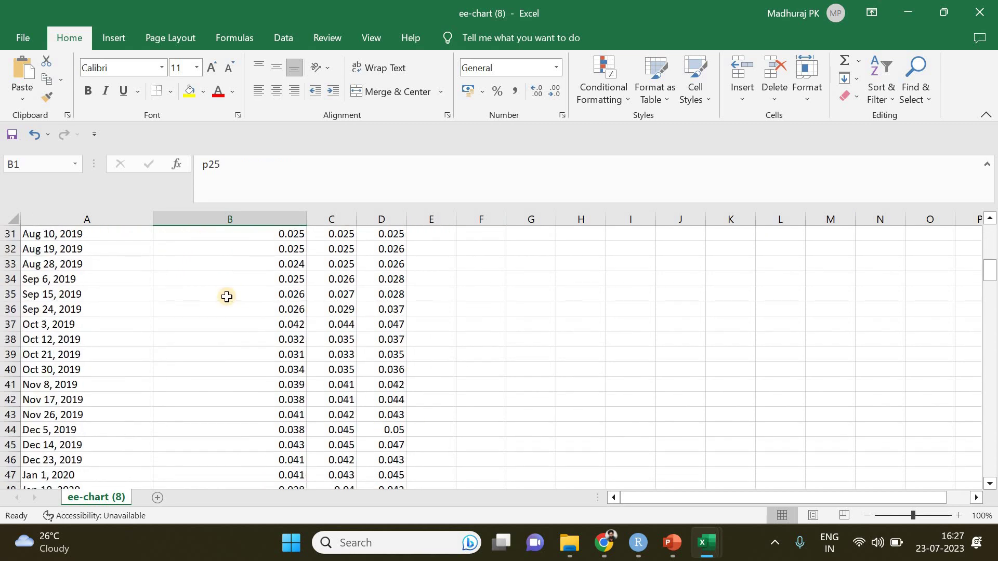
{"action": "scroll", "coordinate": [230, 278], "scroll_direction": "down", "scroll_amount": 10}
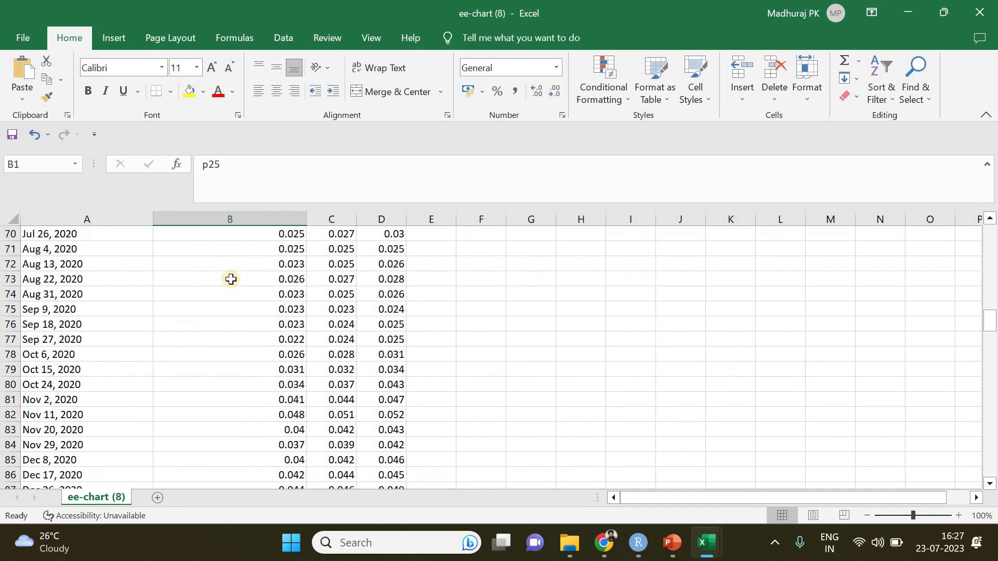
{"action": "scroll", "coordinate": [195, 286], "scroll_direction": "up", "scroll_amount": 1}
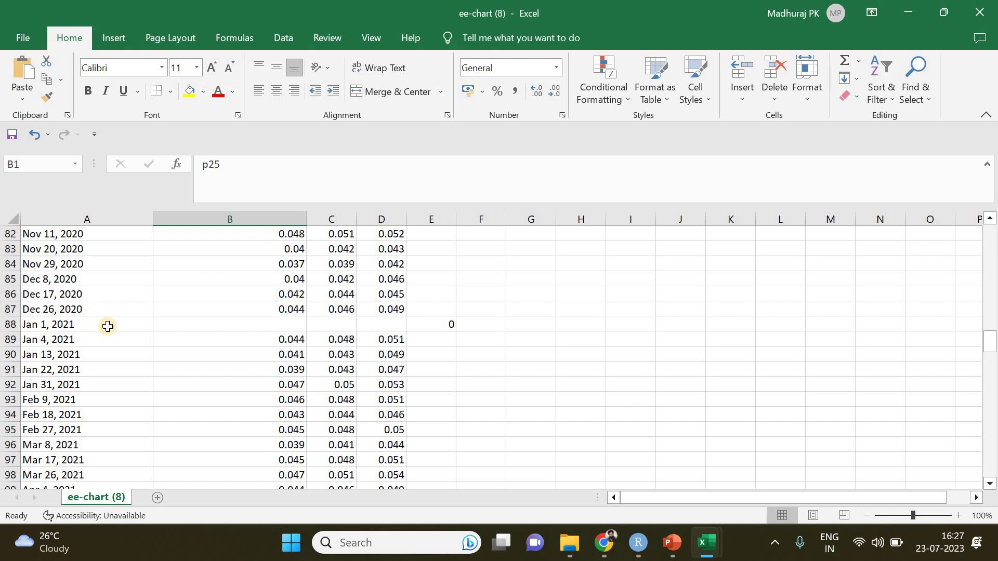
{"action": "left_click", "coordinate": [131, 341]}
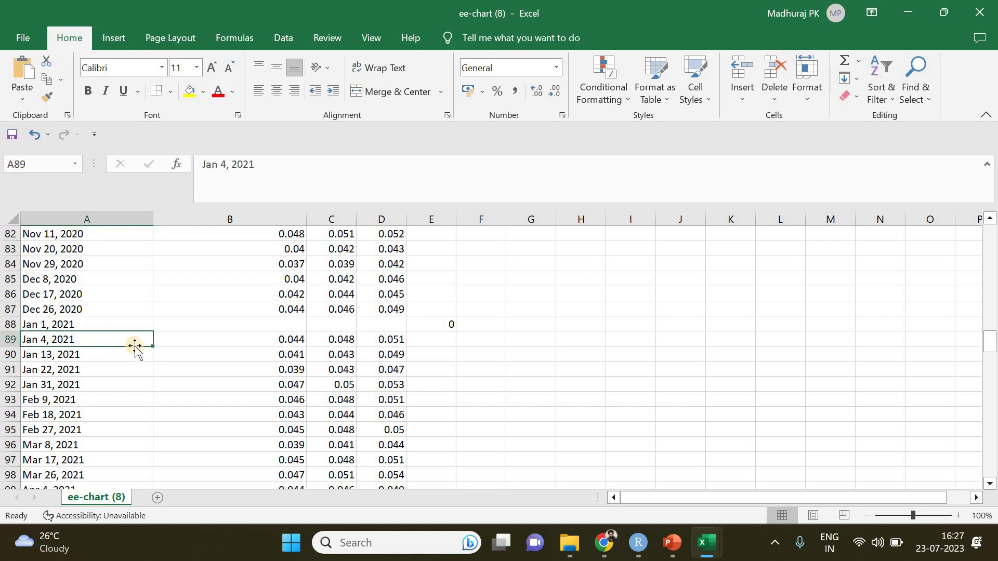
{"action": "left_click", "coordinate": [110, 360]}
{"action": "left_click", "coordinate": [88, 370]}
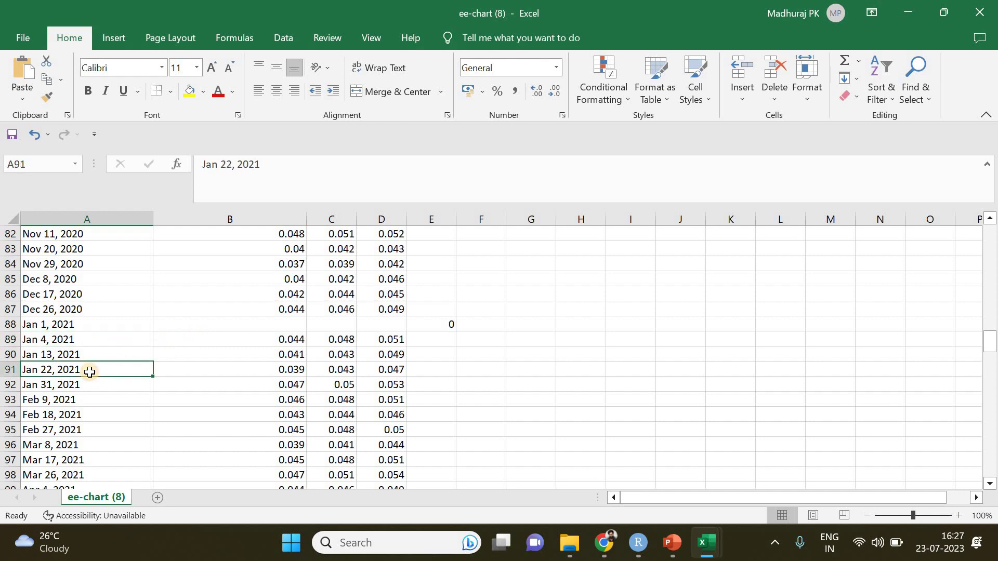
{"action": "left_click_drag", "start_coordinate": [138, 324], "coordinate": [169, 416]}
{"action": "left_click_drag", "start_coordinate": [173, 507], "coordinate": [193, 442]}
{"action": "left_click", "coordinate": [176, 427]}
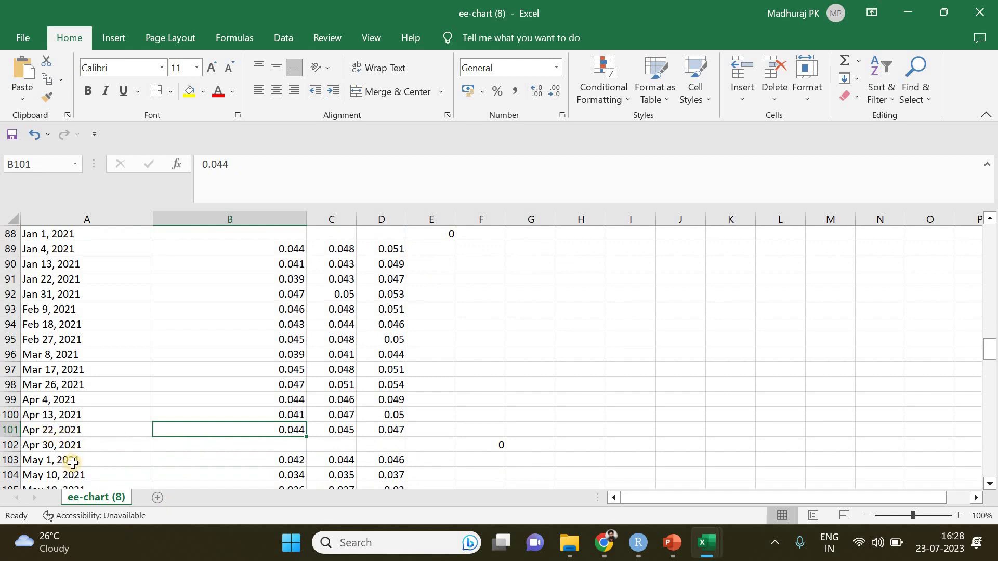
{"action": "left_click_drag", "start_coordinate": [129, 454], "coordinate": [260, 426]}
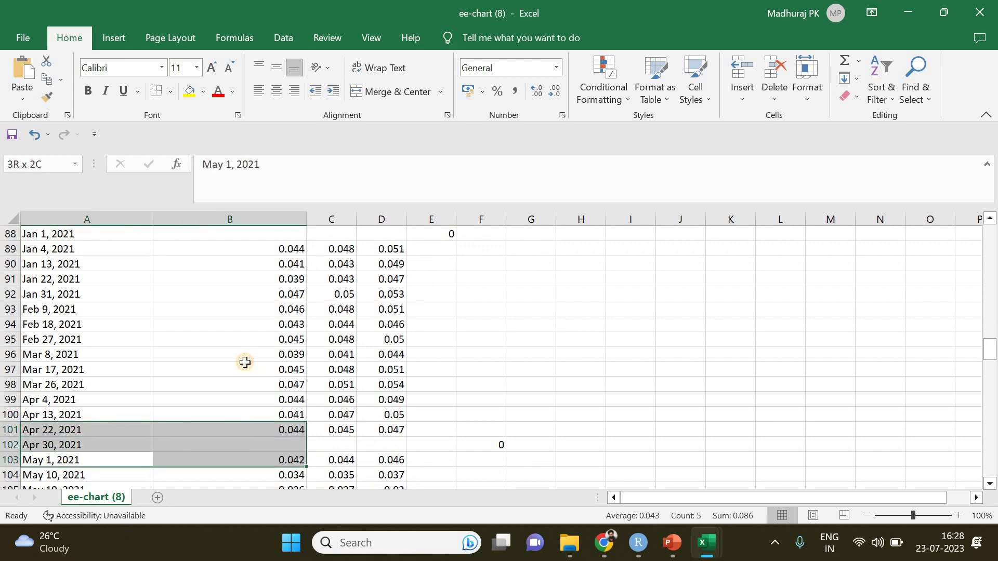
{"action": "left_click", "coordinate": [305, 318]}
{"action": "scroll", "coordinate": [305, 317], "scroll_direction": "up", "scroll_amount": 13}
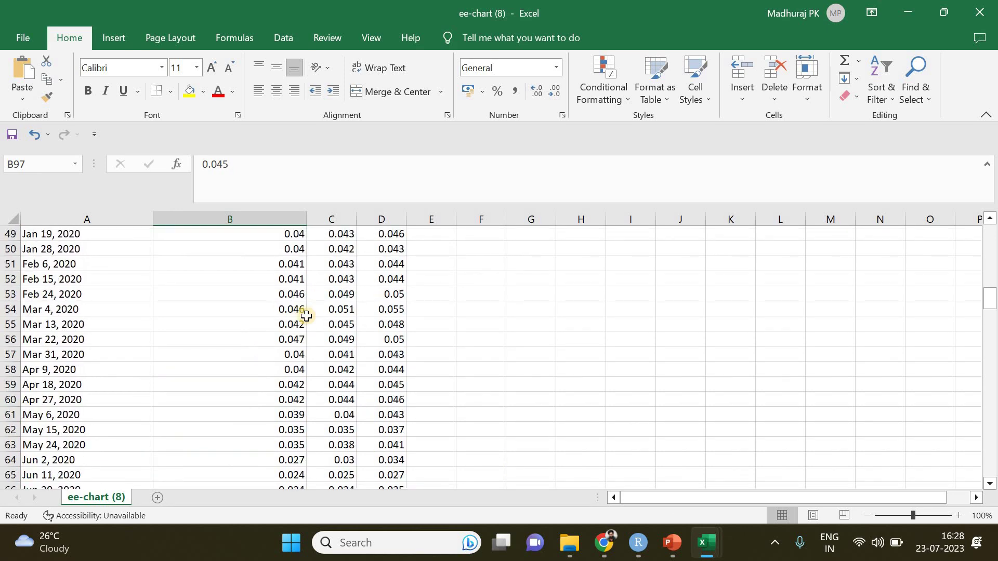
{"action": "scroll", "coordinate": [306, 316], "scroll_direction": "up", "scroll_amount": 12}
{"action": "scroll", "coordinate": [275, 342], "scroll_direction": "down", "scroll_amount": 6}
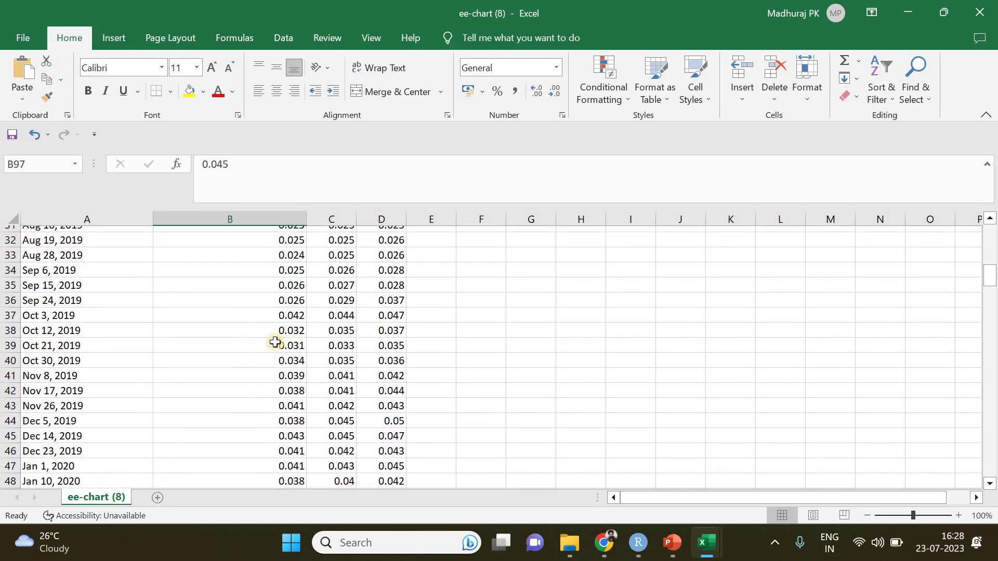
{"action": "scroll", "coordinate": [274, 342], "scroll_direction": "down", "scroll_amount": 8}
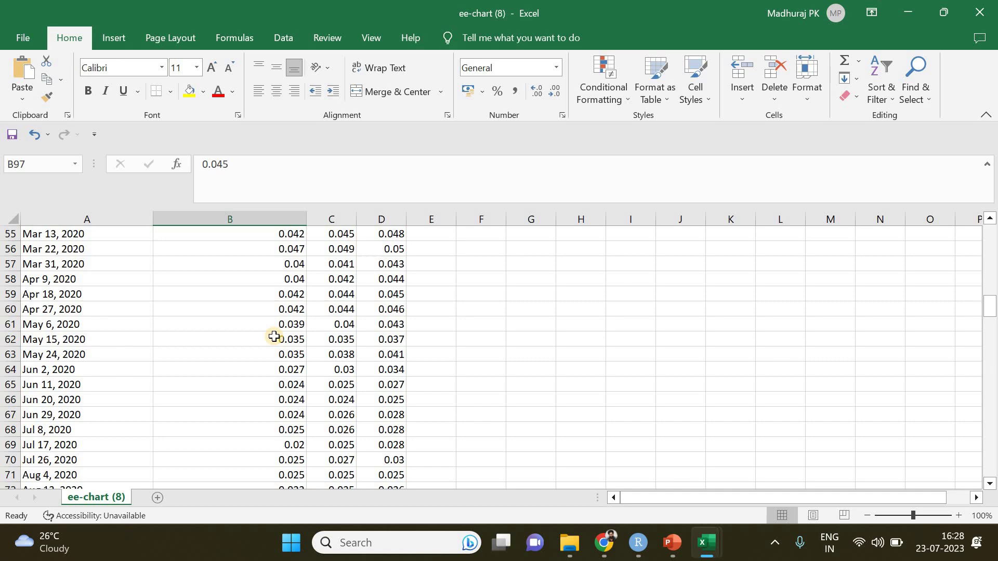
{"action": "scroll", "coordinate": [274, 336], "scroll_direction": "up", "scroll_amount": 9}
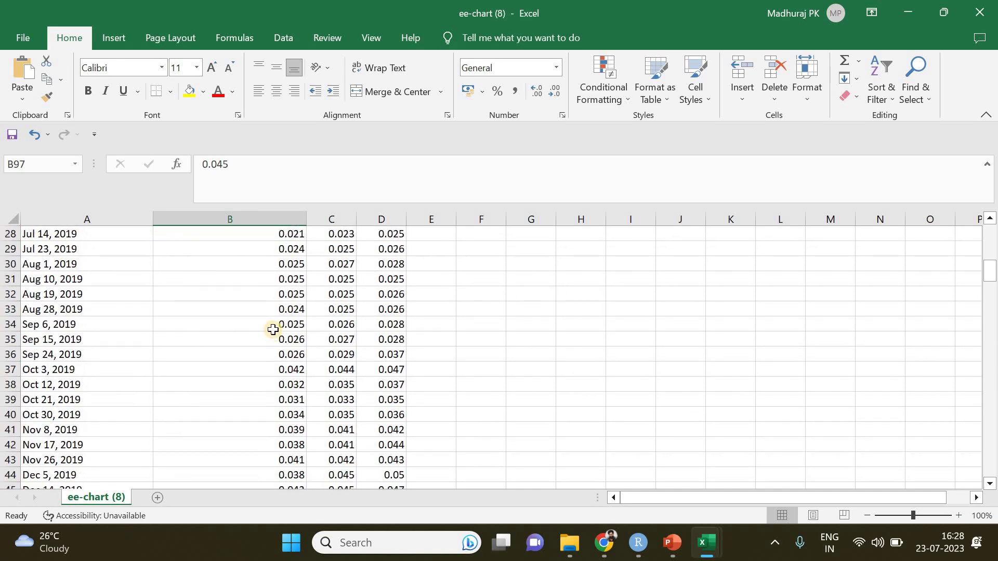
{"action": "scroll", "coordinate": [271, 328], "scroll_direction": "up", "scroll_amount": 2}
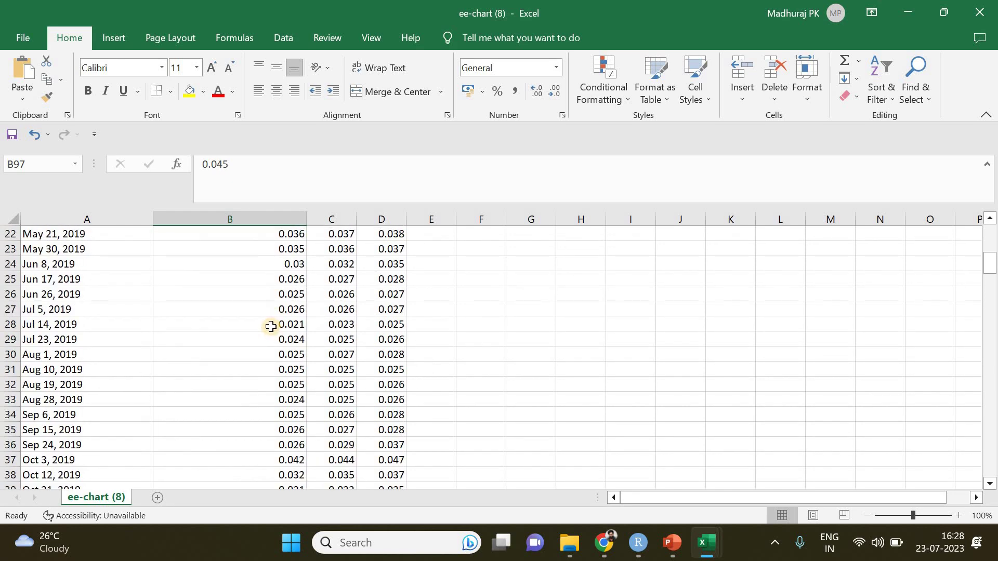
{"action": "scroll", "coordinate": [270, 324], "scroll_direction": "up", "scroll_amount": 7}
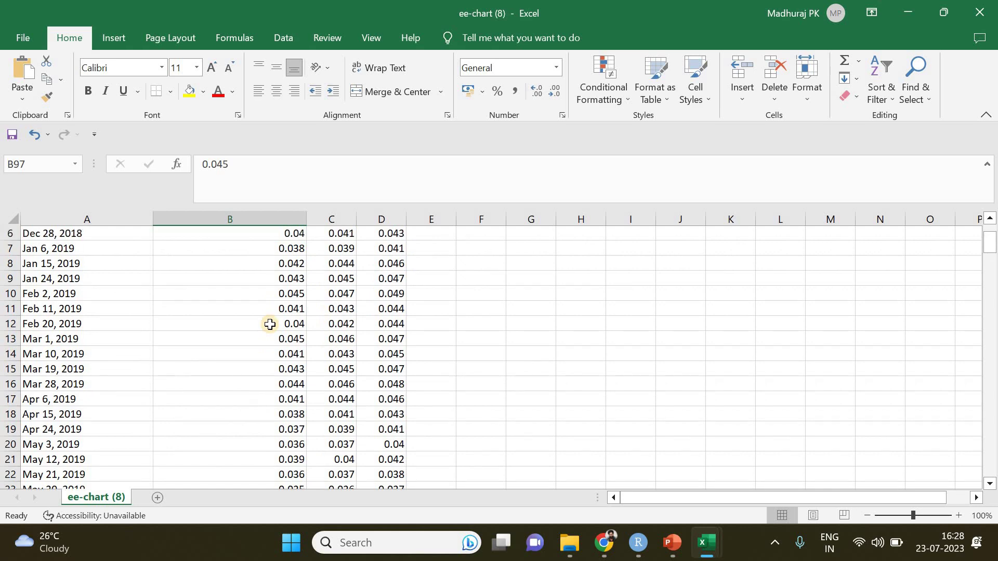